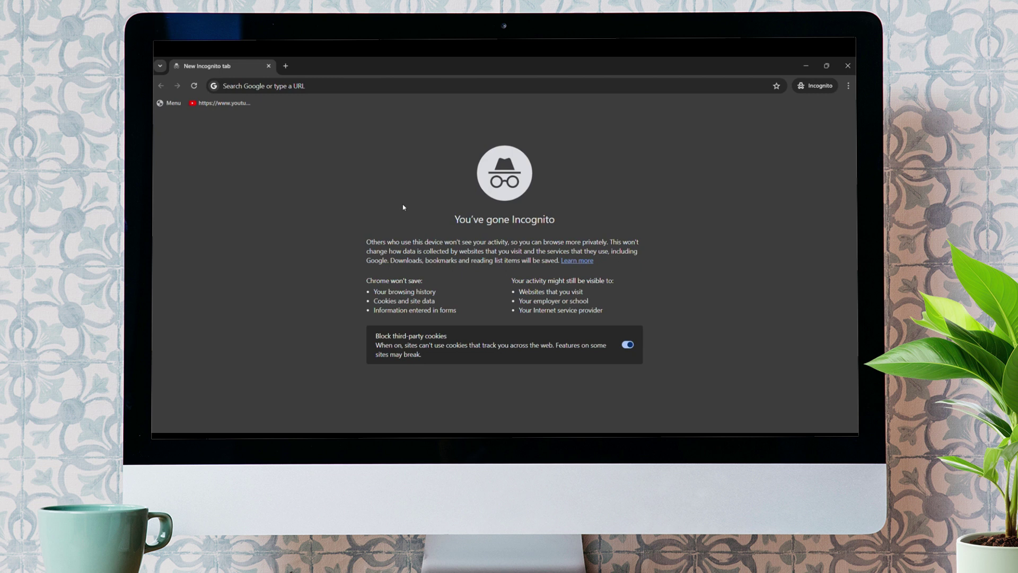
Step: Search Google for 'georgia sales tax login' from the address bar
click(337, 88)
text(georgia sales tax login)
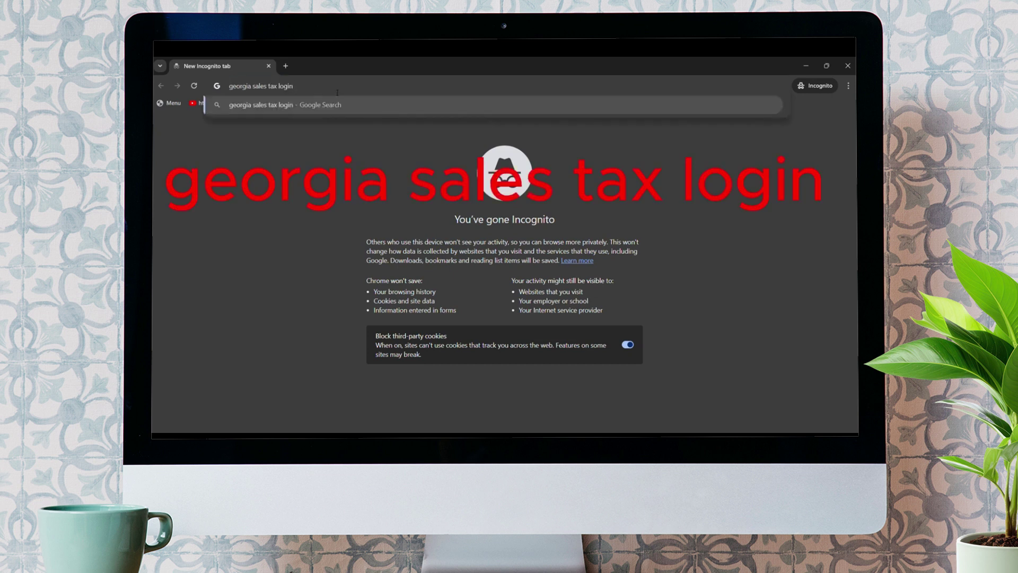
key(Return)
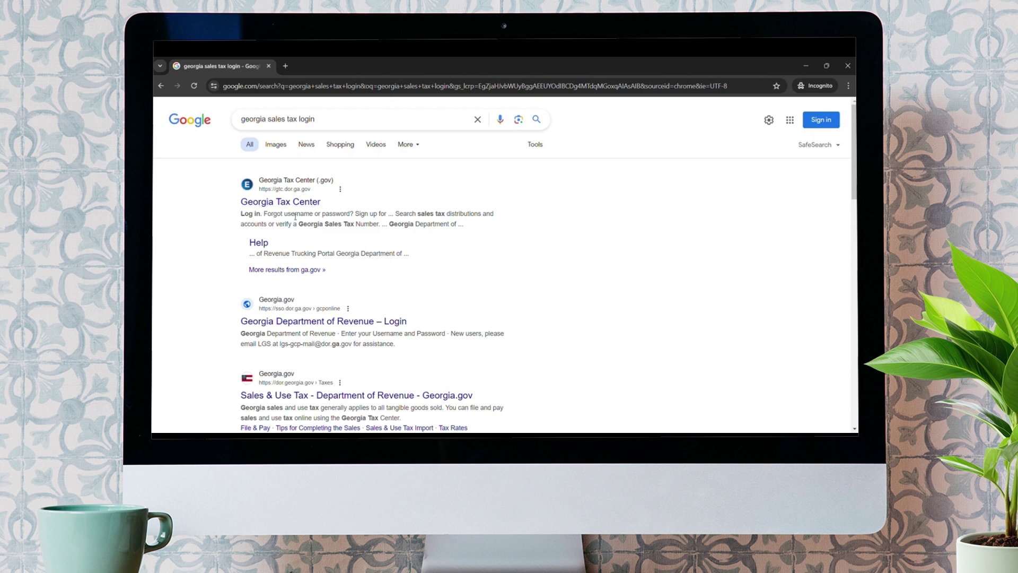
Step: Open the Georgia Tax Center result to reach its e-Services login page
click(291, 205)
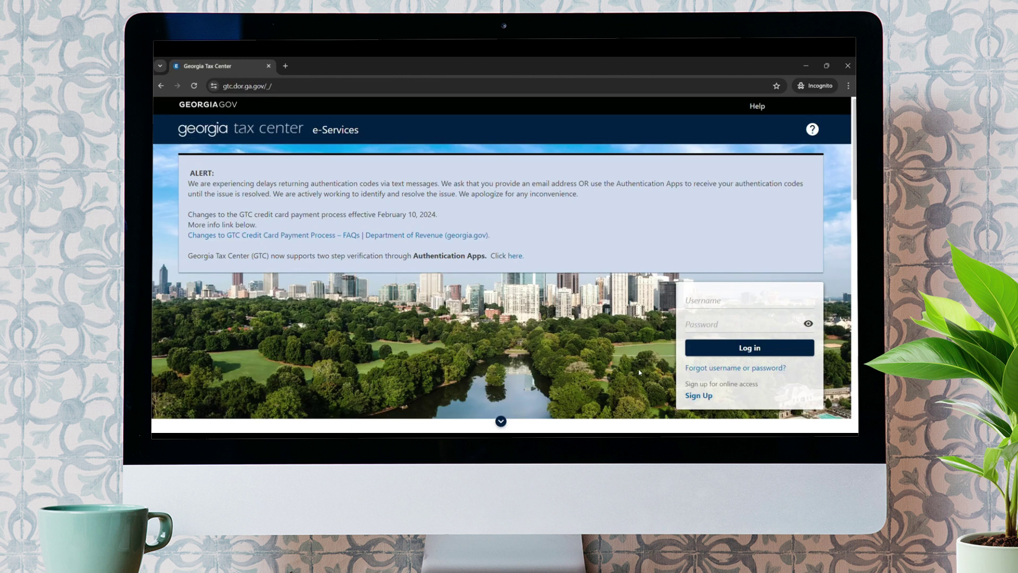
scroll(639, 369, down, 3)
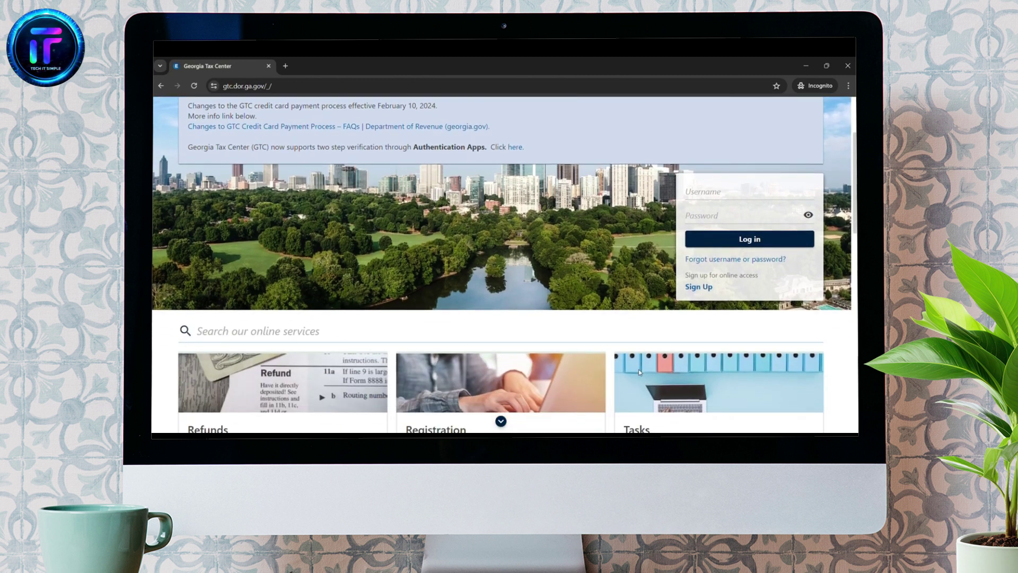
scroll(639, 369, down, 1)
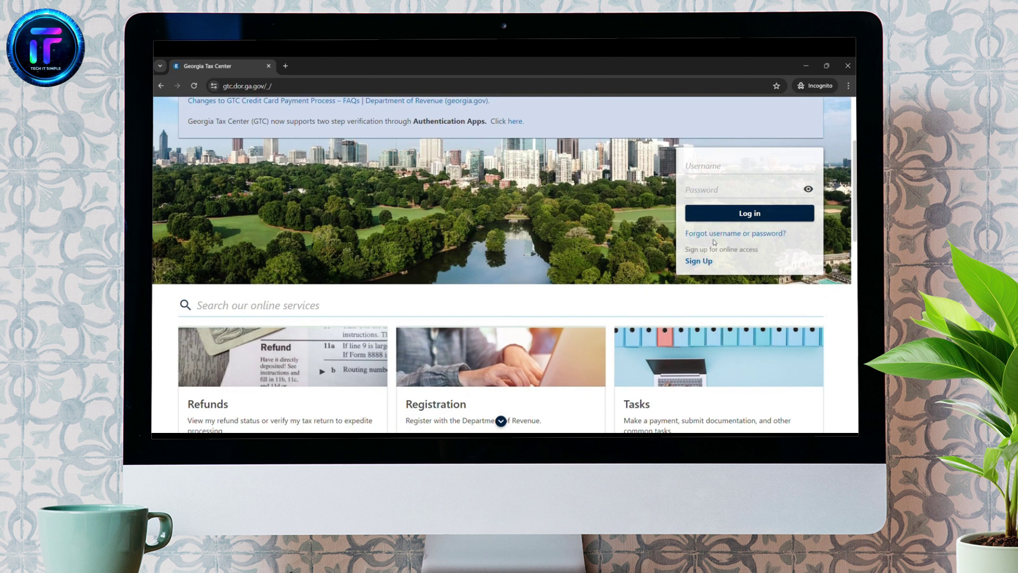
Step: Enter a username and password in the login form and reveal the password
click(716, 171)
text(pujadhsj123)
click(706, 192)
text(•••••••••••••)
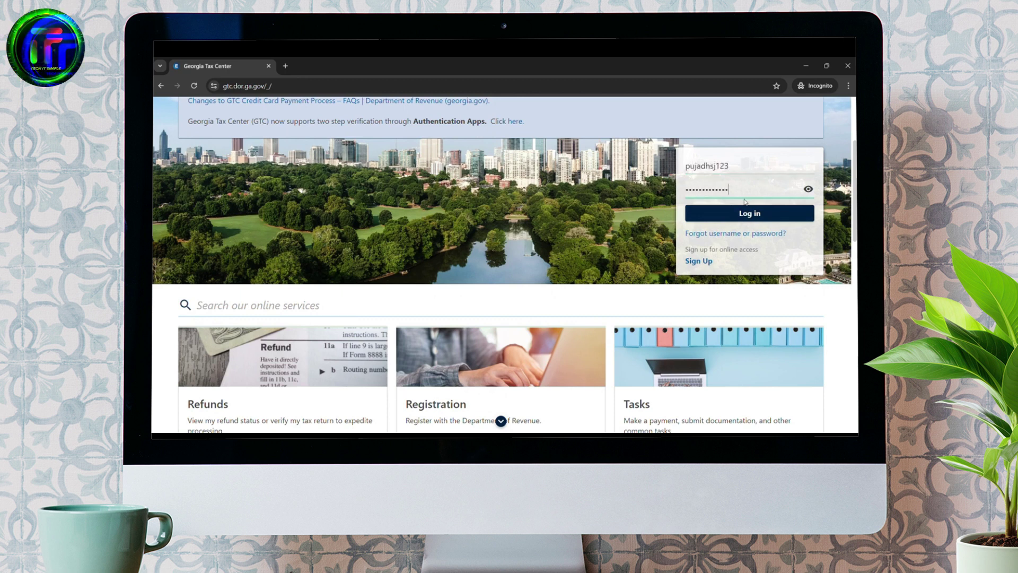
click(809, 190)
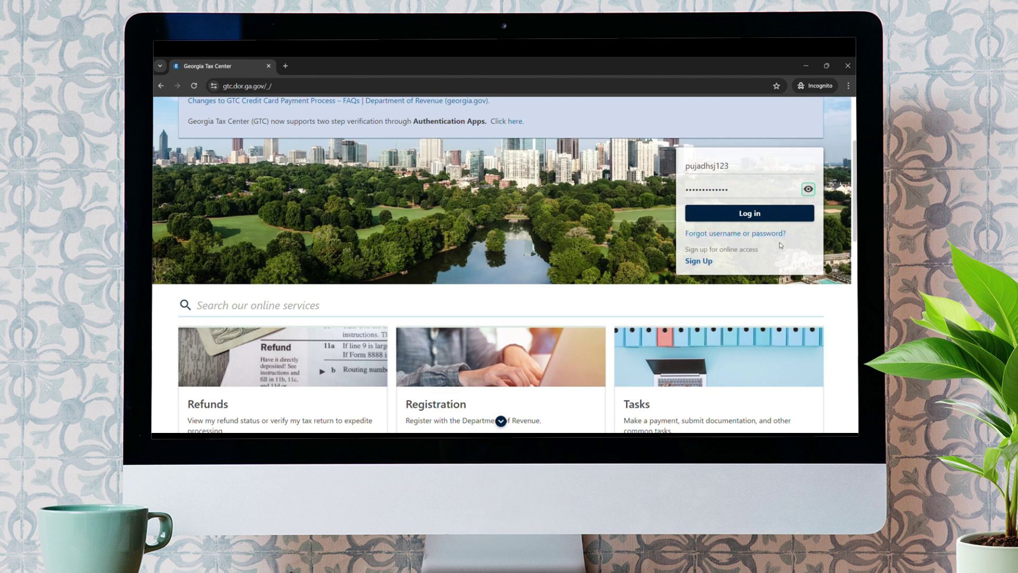
scroll(780, 245, down, 1)
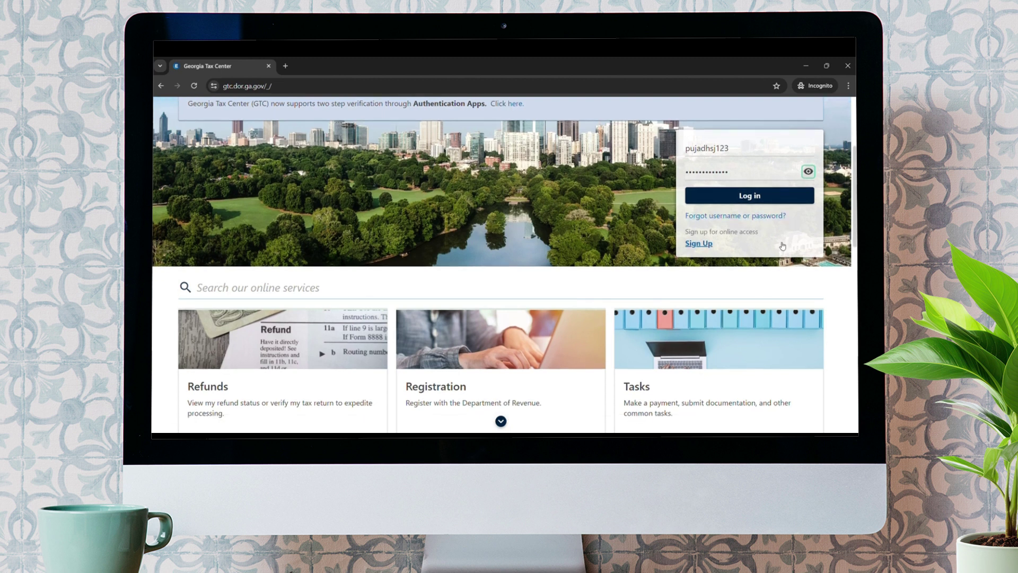
scroll(781, 246, down, 2)
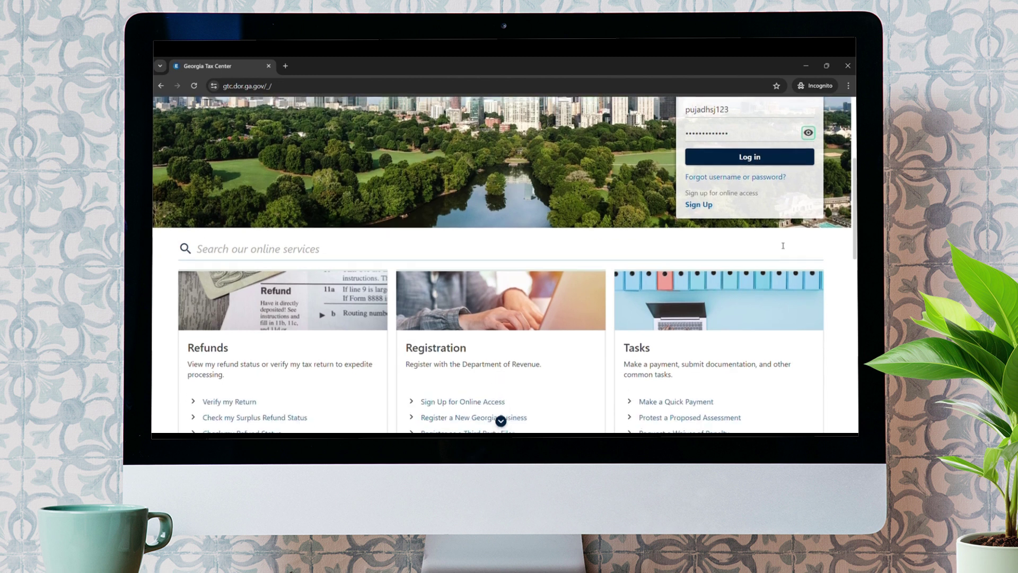
scroll(772, 231, up, 2)
scroll(764, 218, down, 3)
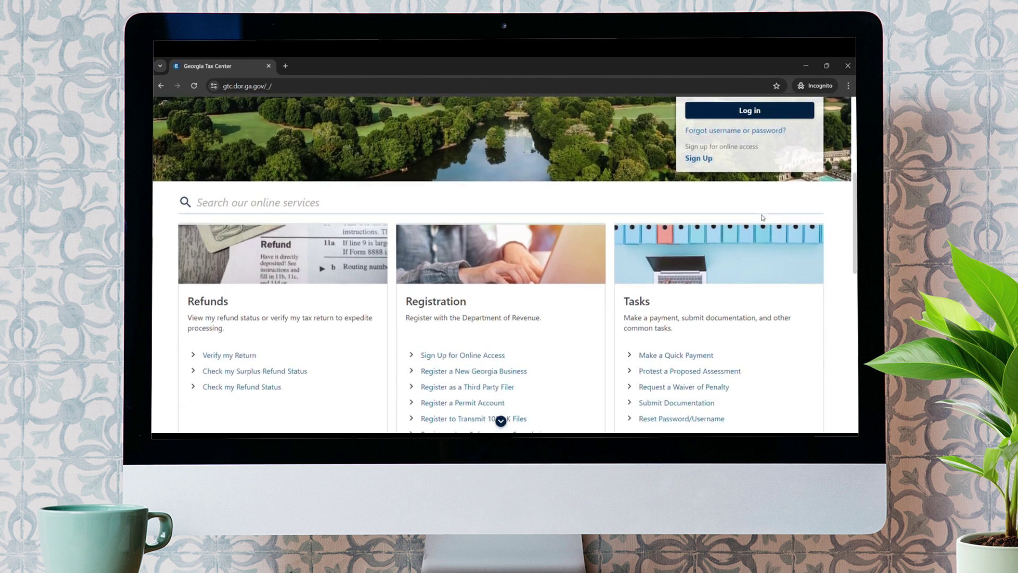
scroll(748, 251, up, 2)
scroll(732, 283, down, 1)
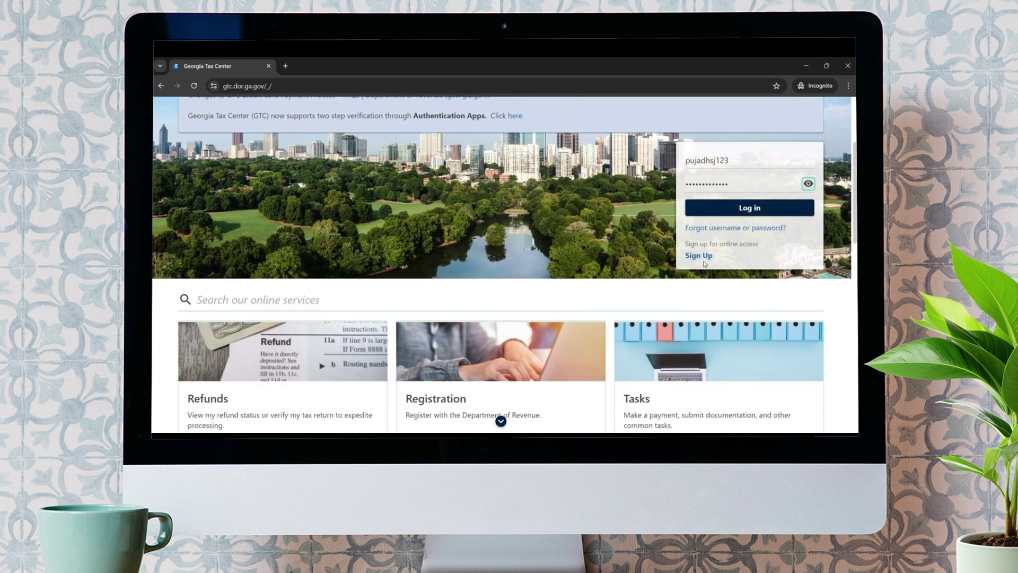
scroll(627, 281, up, 3)
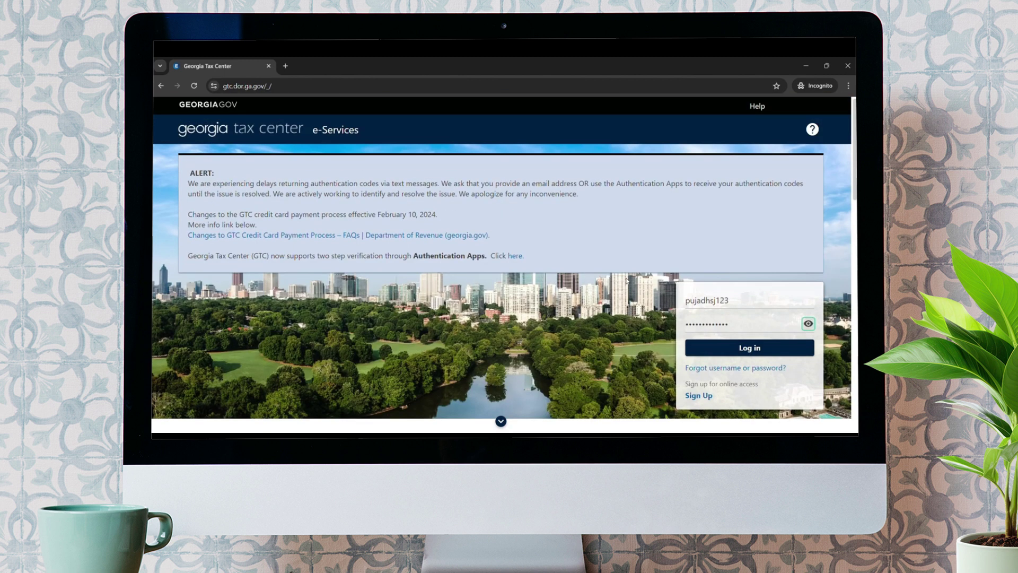